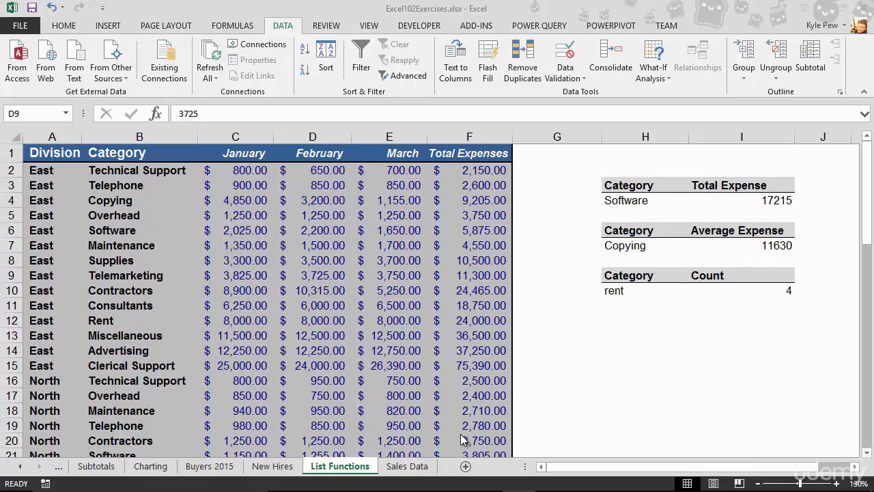
# Step: Enter =SUM(F2:F59) in H1 to total the expenses at $1,428,320.00
pyautogui.click(629, 149)
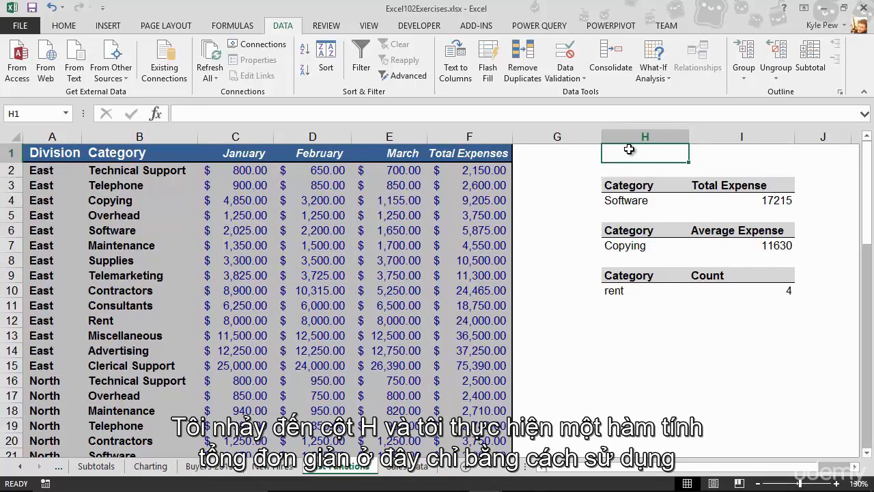
pyautogui.write('=sum')
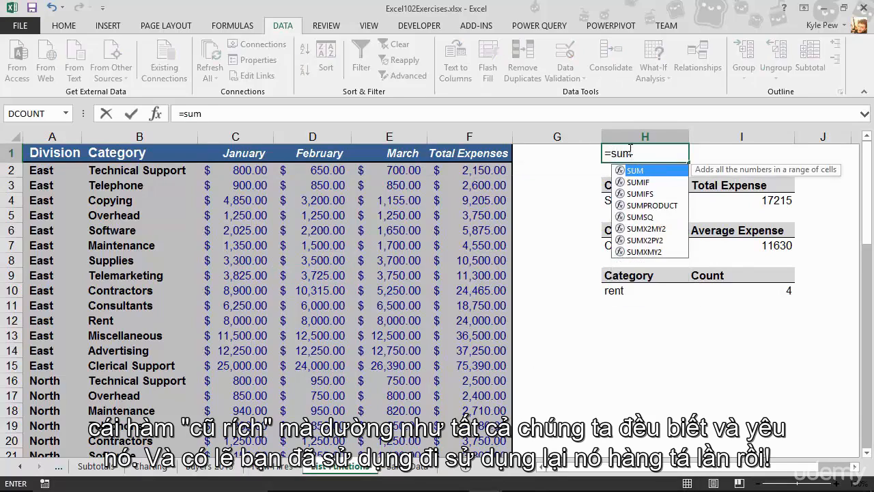
pyautogui.write('(')
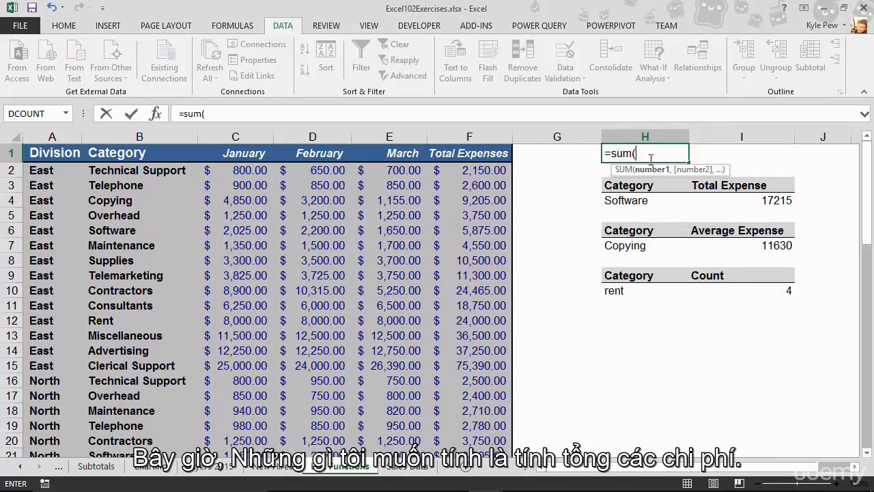
pyautogui.click(477, 166)
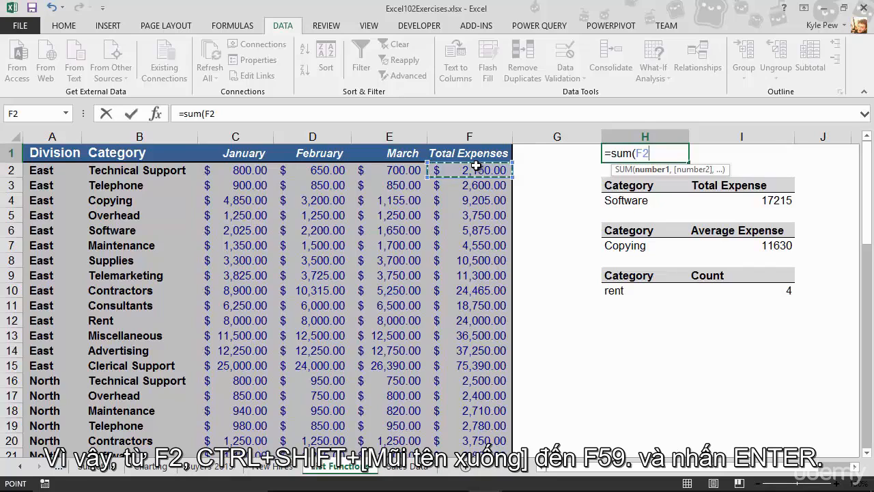
pyautogui.hotkey('ctrl', 'shift', 'Down')
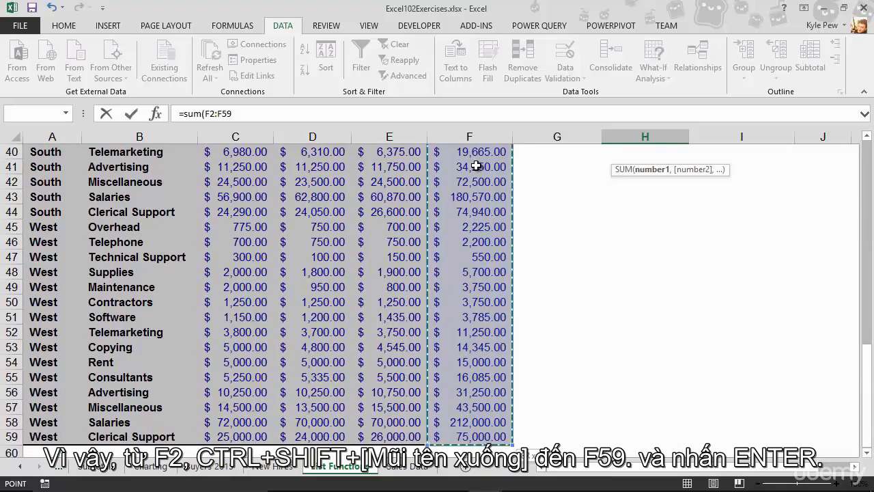
pyautogui.press('Return')
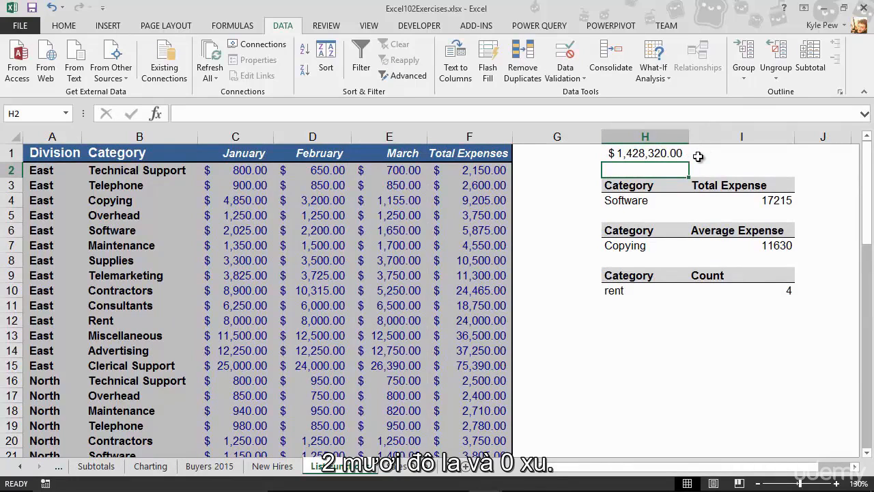
# Step: Re-confirm the H1 SUM formula, then select cell I1 for the subtotal
pyautogui.click(648, 153)
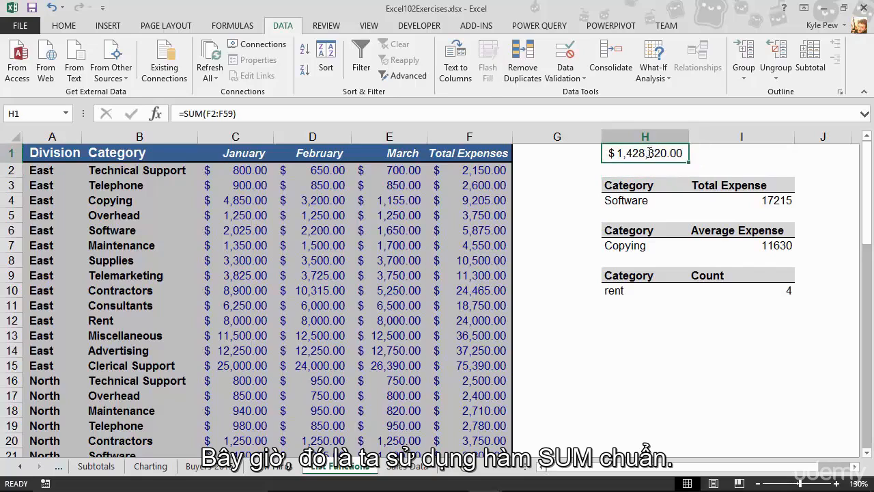
pyautogui.doubleClick(648, 153)
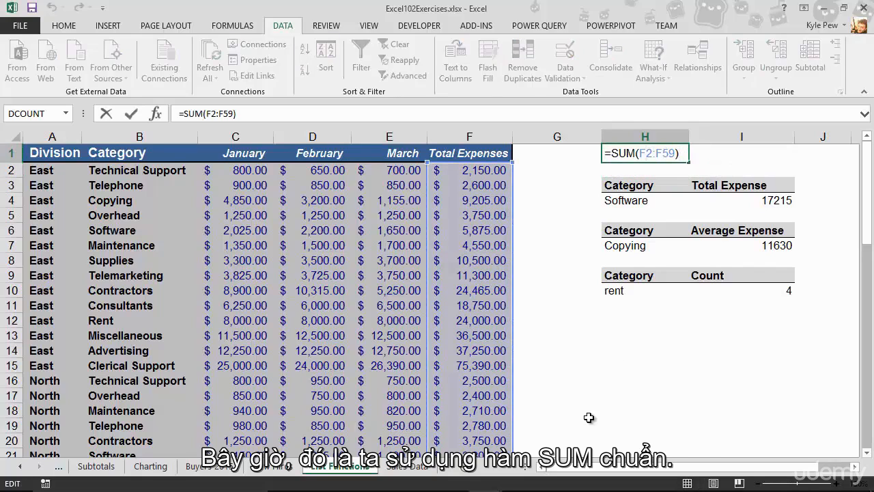
pyautogui.press('Return')
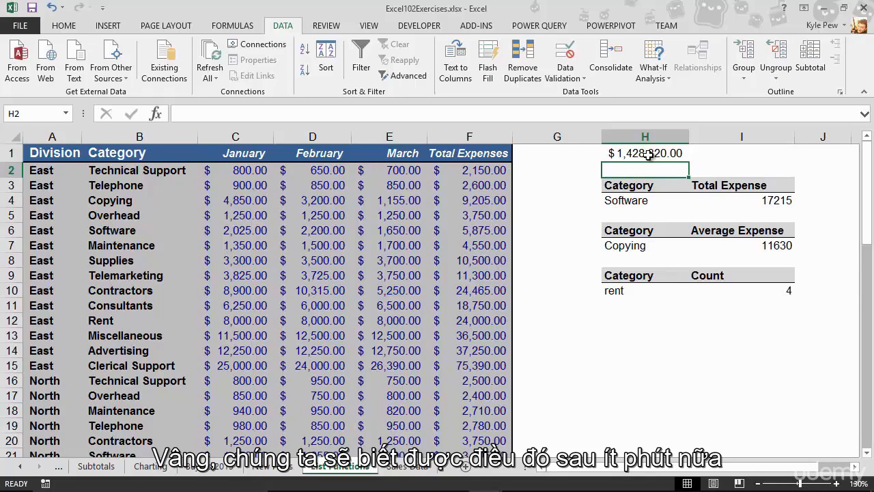
pyautogui.click(733, 151)
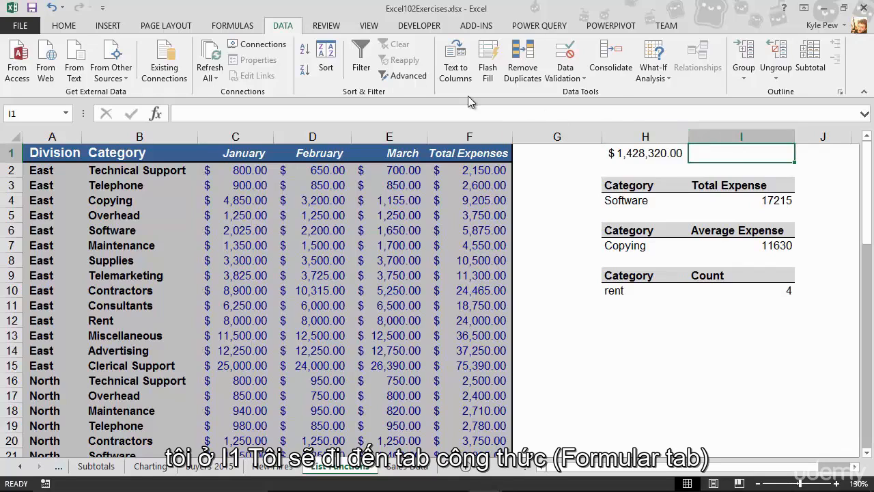
# Step: Switch the ribbon to the Formulas tab for the function library
pyautogui.click(236, 25)
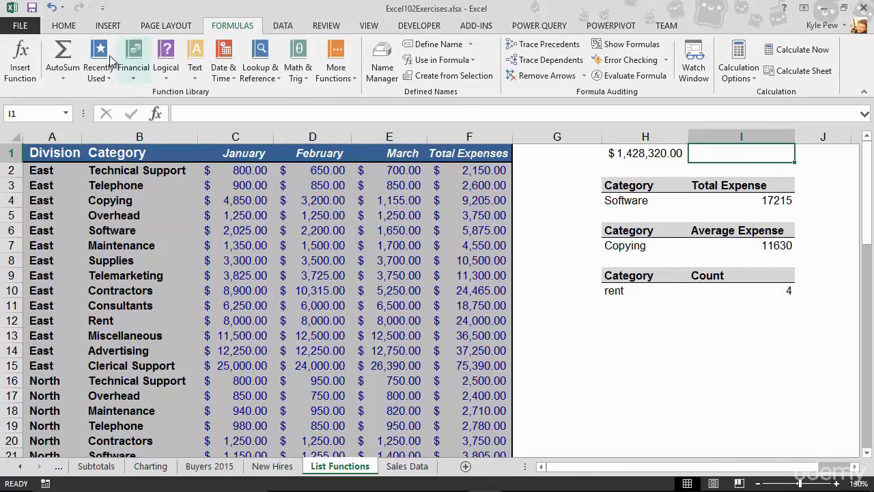
# Step: Search Insert Function for 'subtotal' and insert SUBTOTAL into I1
pyautogui.click(26, 63)
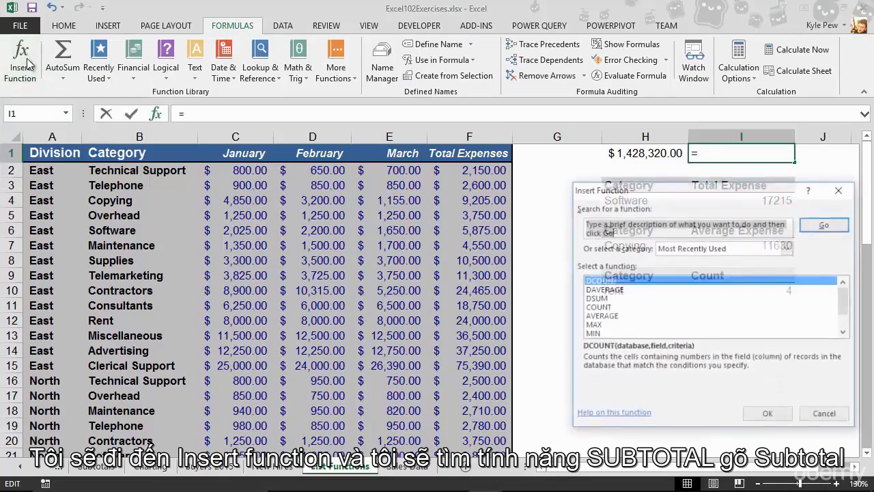
pyautogui.moveTo(585, 179); pyautogui.dragTo(198, 149)
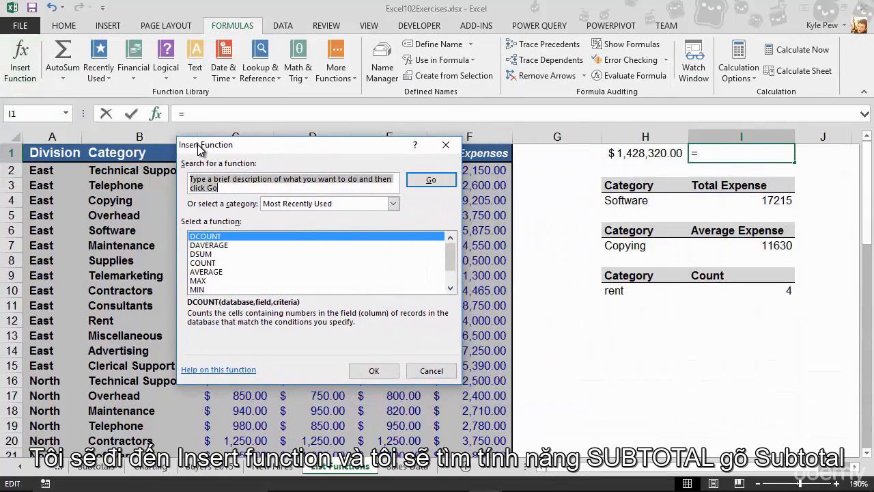
pyautogui.write('subtotal')
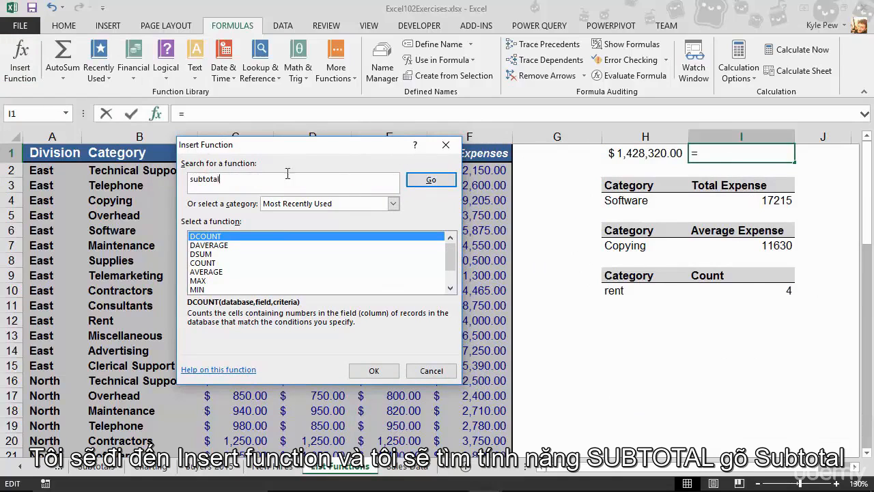
pyautogui.click(431, 181)
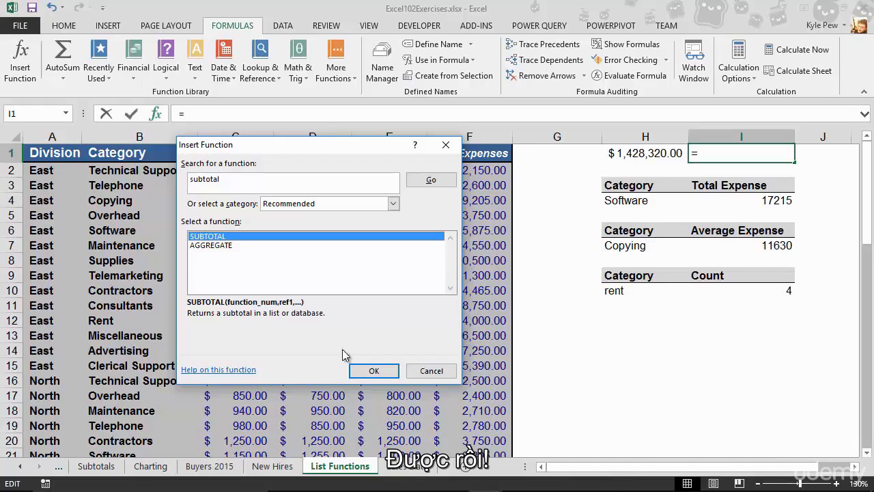
pyautogui.click(372, 371)
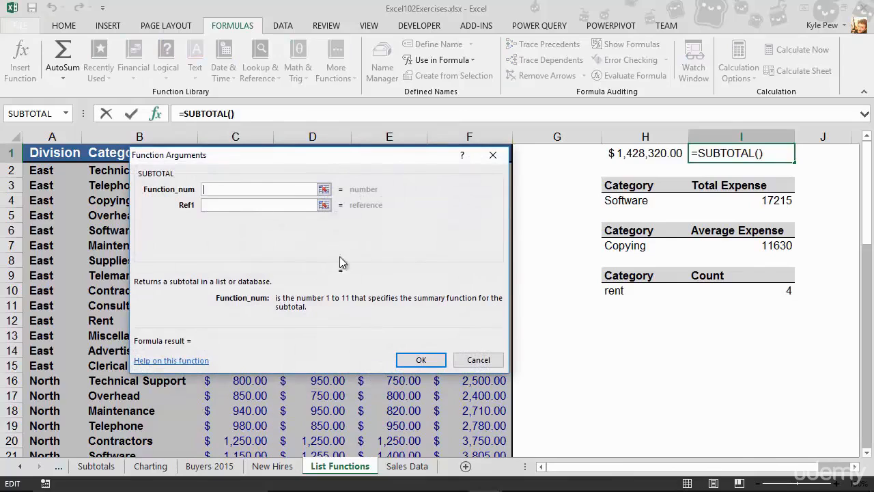
pyautogui.moveTo(308, 153); pyautogui.dragTo(376, 162)
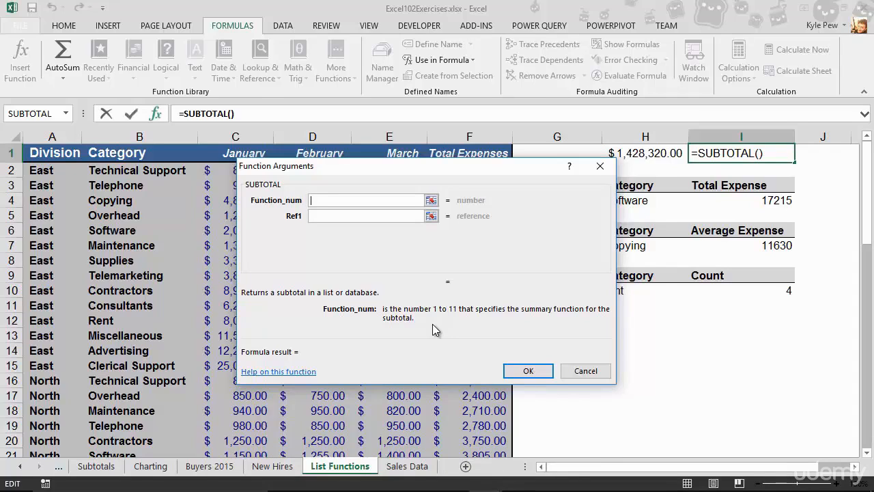
pyautogui.click(295, 374)
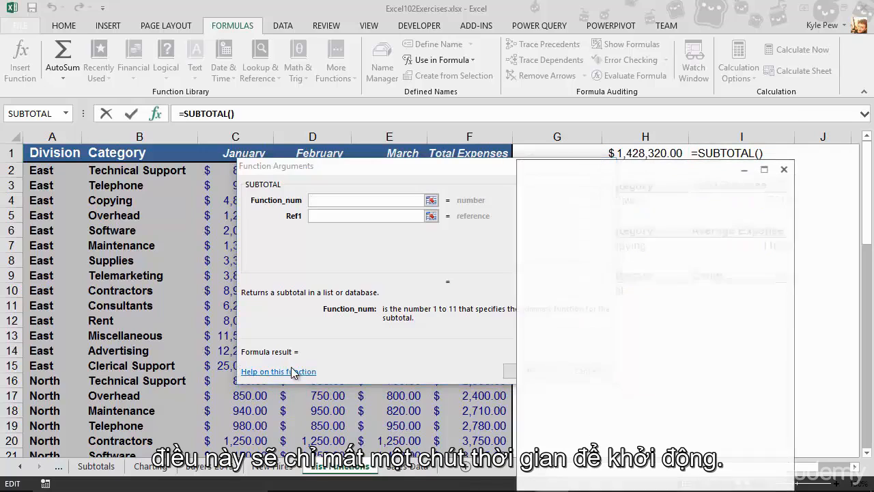
# Step: Review SUBTOTAL's Function_num table in help, then close the help window
pyautogui.moveTo(567, 164); pyautogui.dragTo(214, 43)
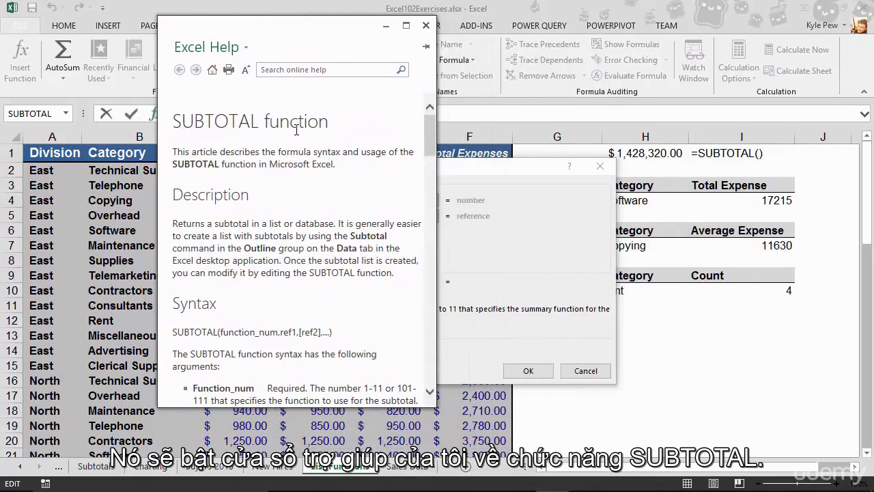
pyautogui.moveTo(432, 139); pyautogui.dragTo(425, 186)
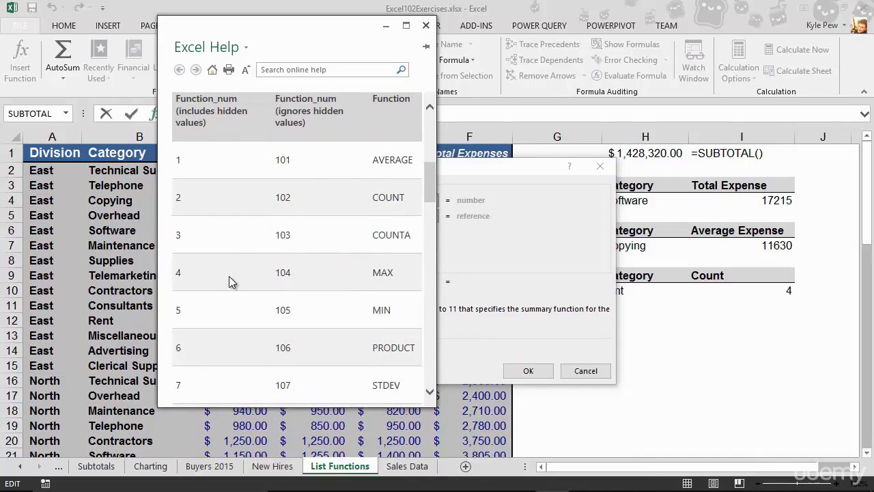
pyautogui.scroll(-3, 229, 276)
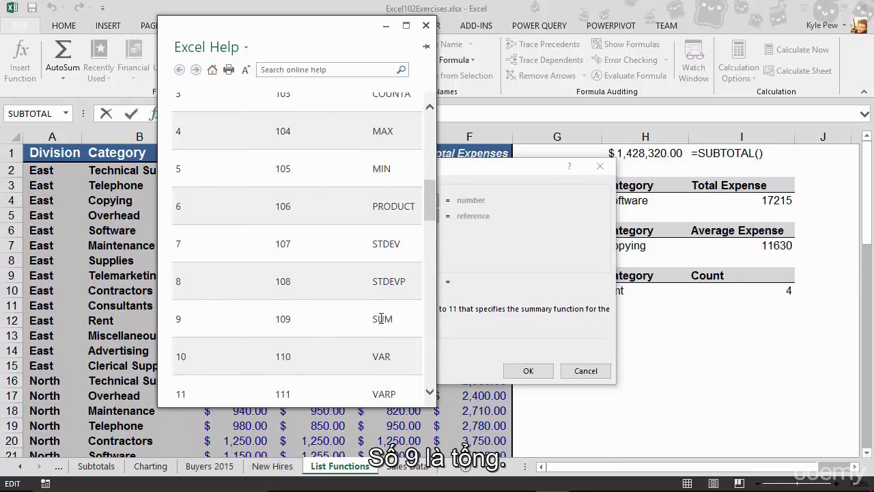
pyautogui.click(425, 25)
pyautogui.click(329, 202)
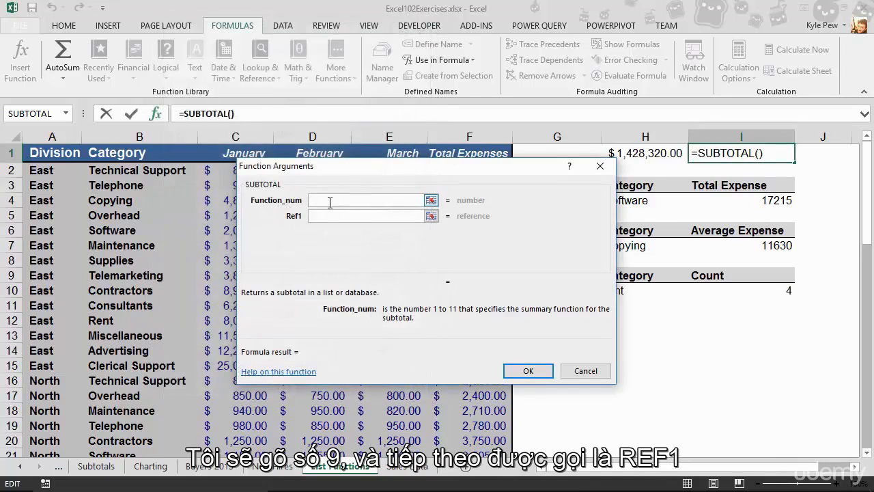
# Step: Give SUBTOTAL function number 9 and range F2:F59, yielding $1,428,320.00 in I1
pyautogui.write('9')
pyautogui.press('Tab')
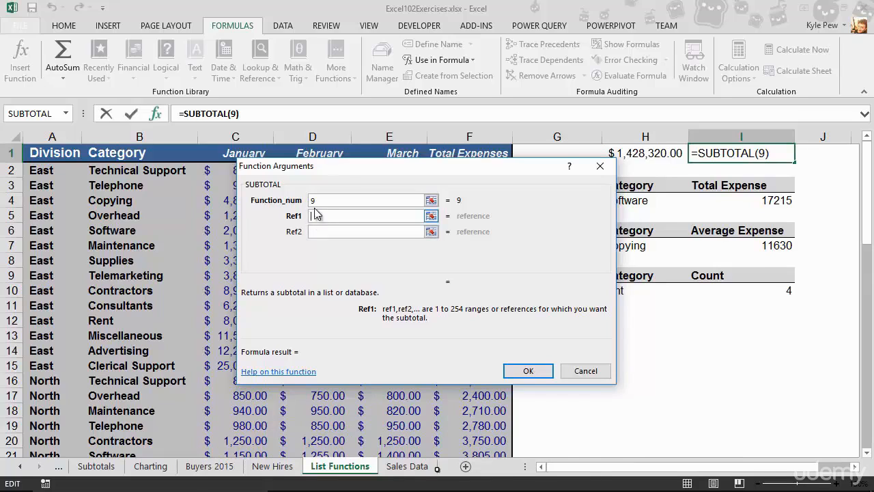
pyautogui.moveTo(338, 166); pyautogui.dragTo(635, 190)
pyautogui.click(478, 170)
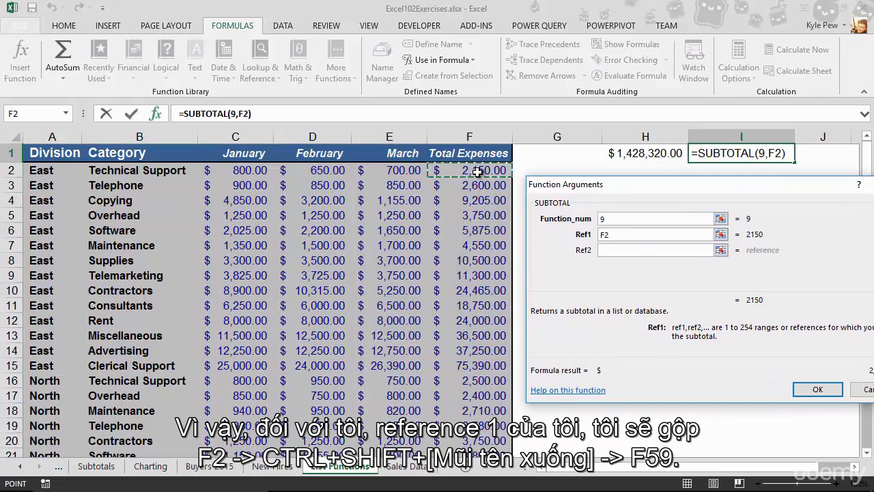
pyautogui.hotkey('ctrl', 'shift', 'Down')
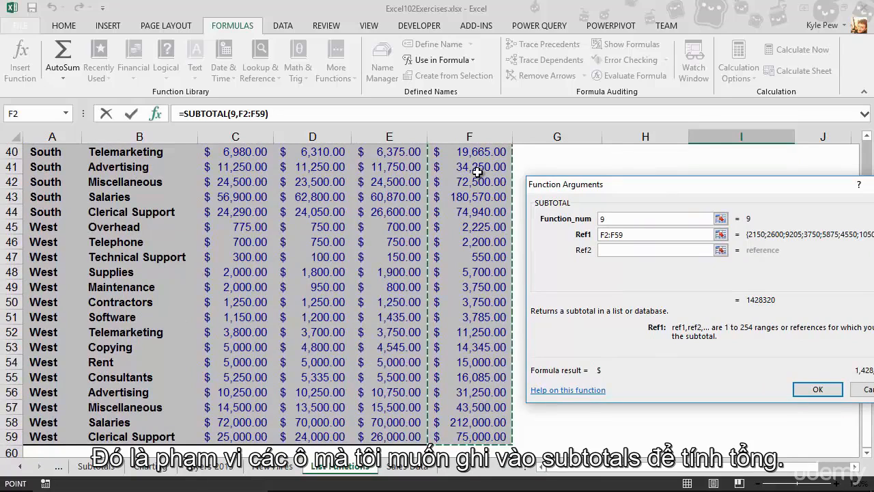
pyautogui.click(808, 391)
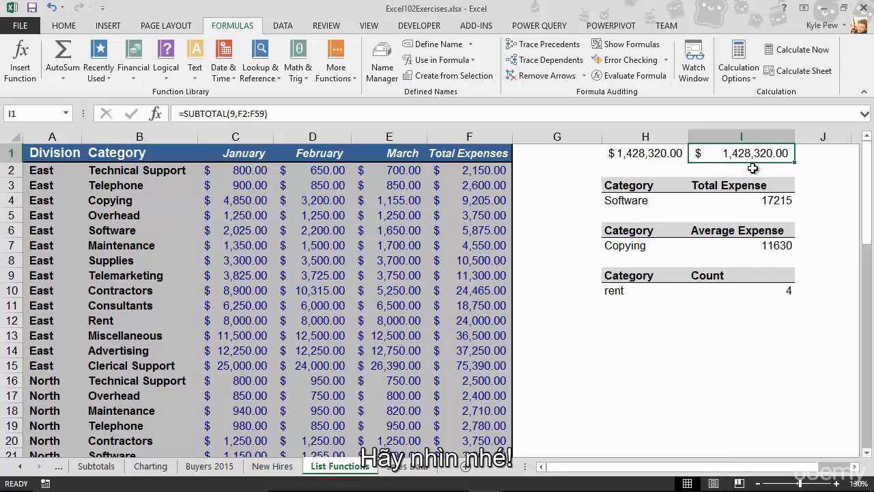
# Step: Turn on AutoFilter for the expense list from the Data tab
pyautogui.click(284, 245)
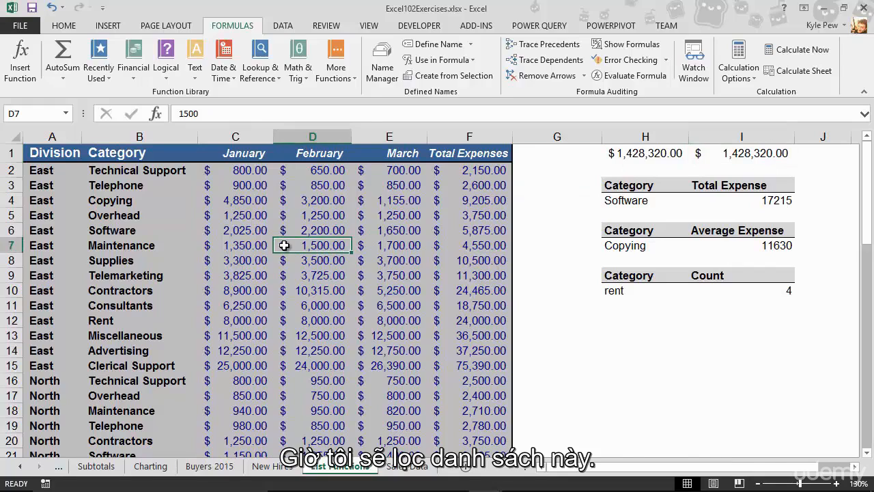
pyautogui.click(257, 247)
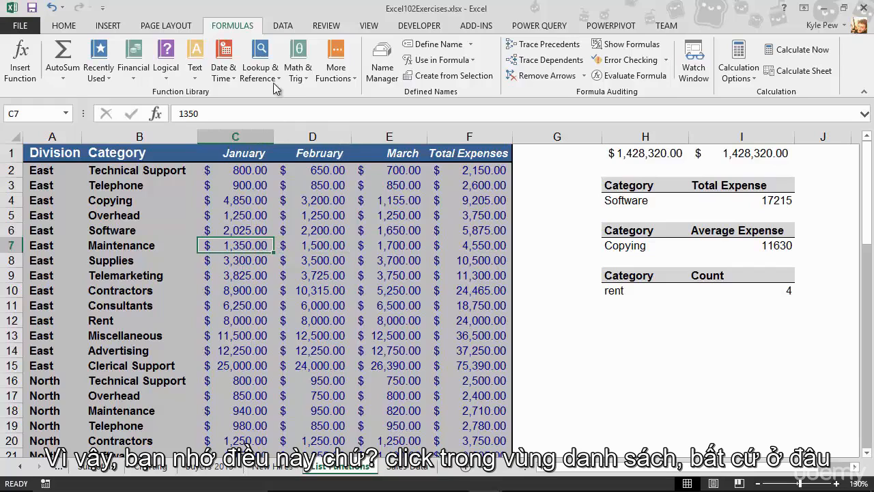
pyautogui.click(282, 26)
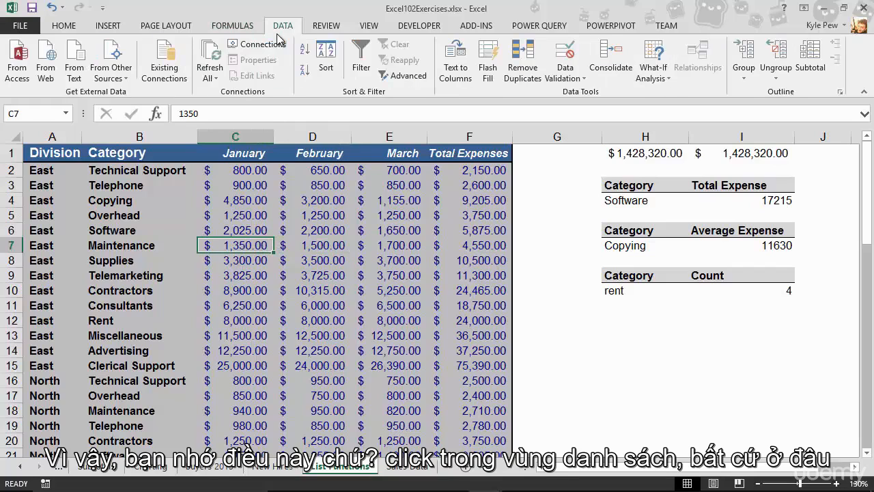
pyautogui.click(360, 58)
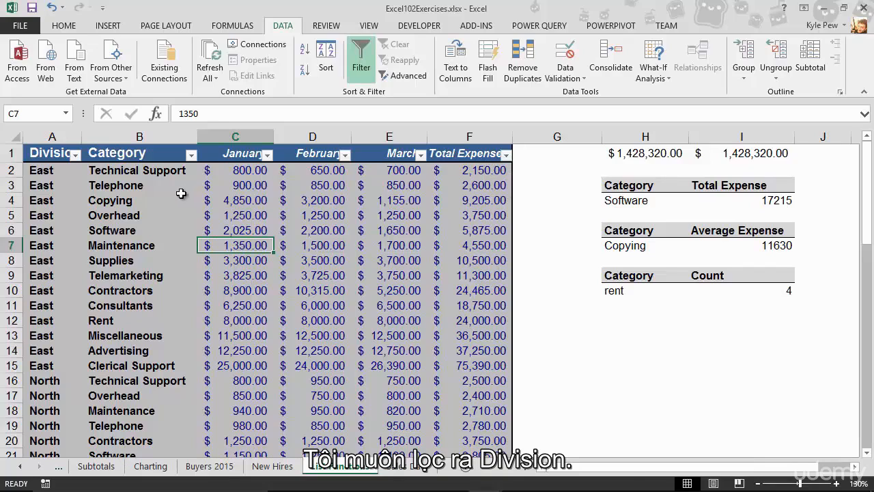
# Step: Filter the Division column to East only, dropping I1 to $266,285.00
pyautogui.click(75, 154)
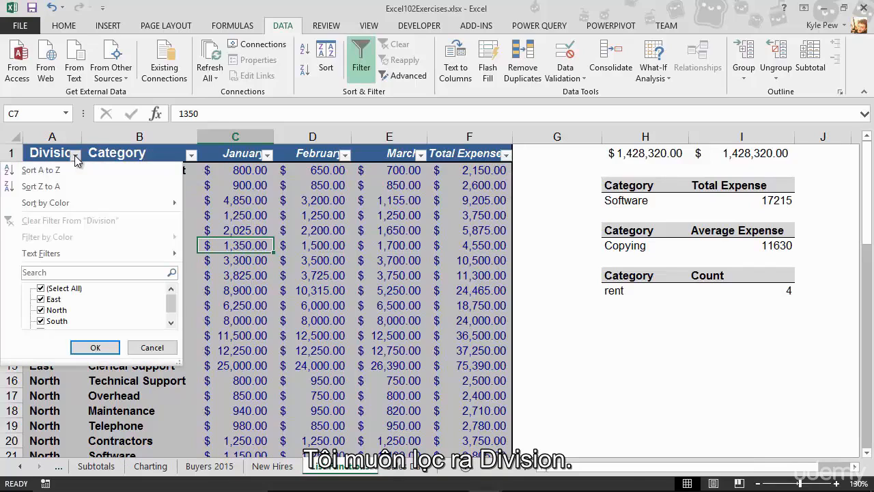
pyautogui.click(41, 288)
pyautogui.click(40, 299)
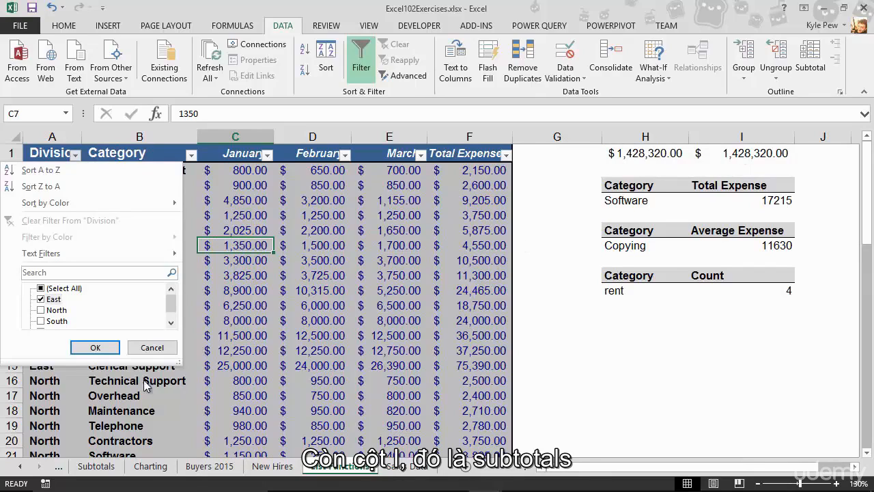
pyautogui.click(95, 347)
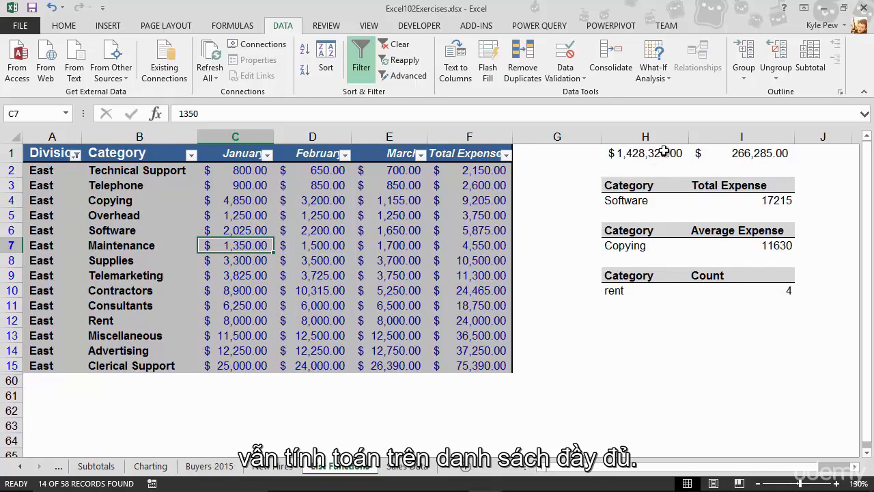
# Step: Add North to the East Division filter, raising I1 to $507,825.00
pyautogui.click(75, 155)
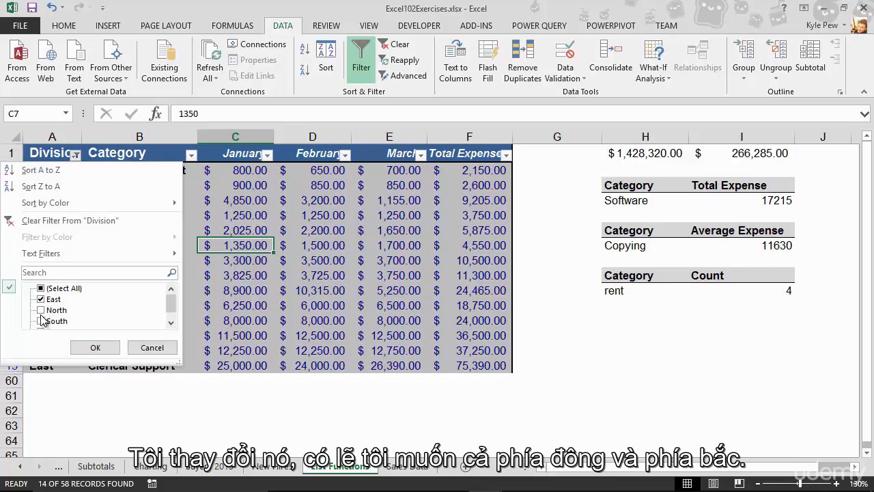
pyautogui.click(41, 310)
pyautogui.click(95, 347)
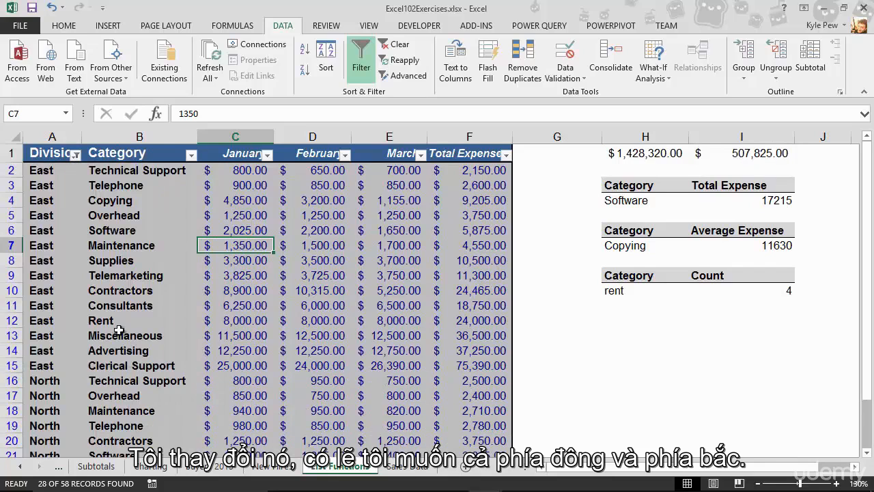